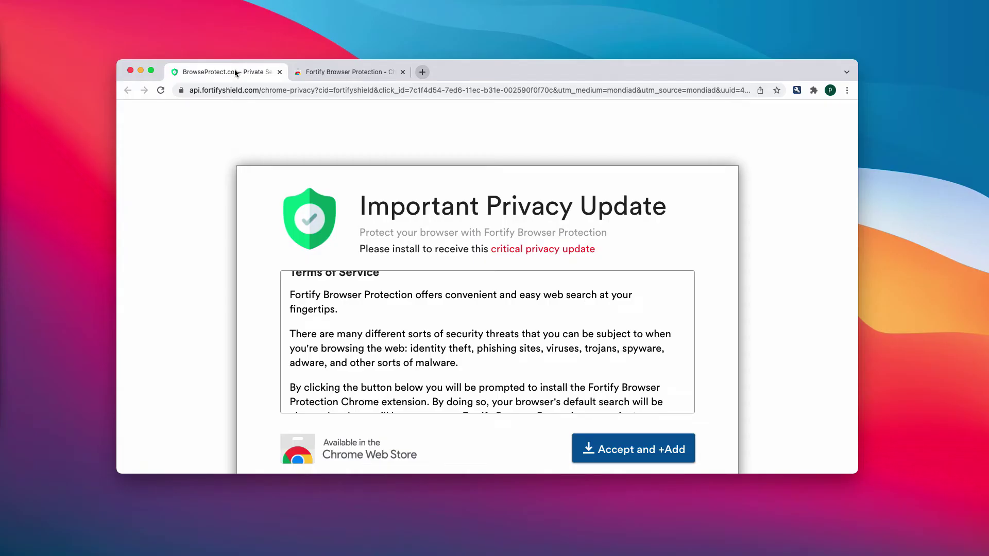
Reposition the browser window and switch to the Fortify Browser Protection store tab
left_click_drag(482, 73, 487, 72)
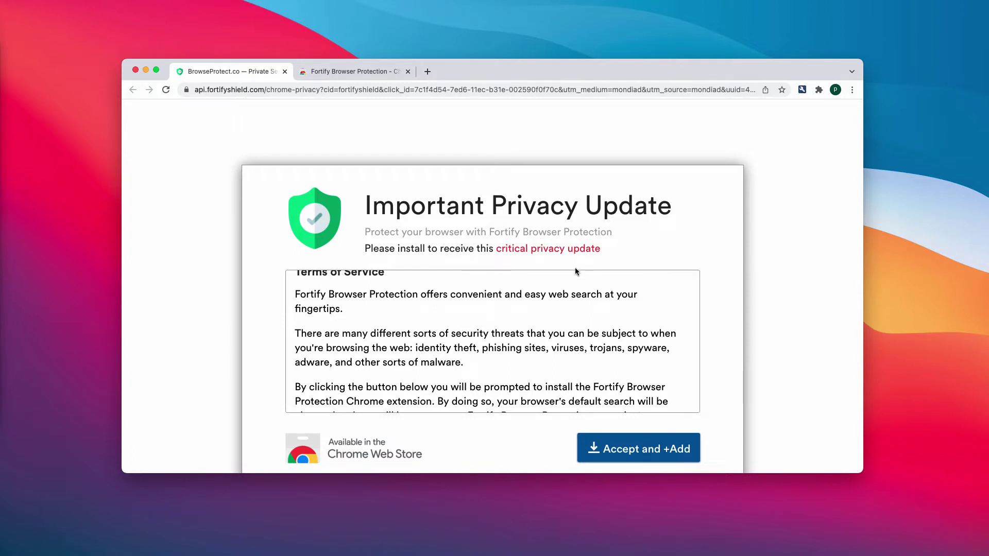
scroll(499, 290, "up", 2)
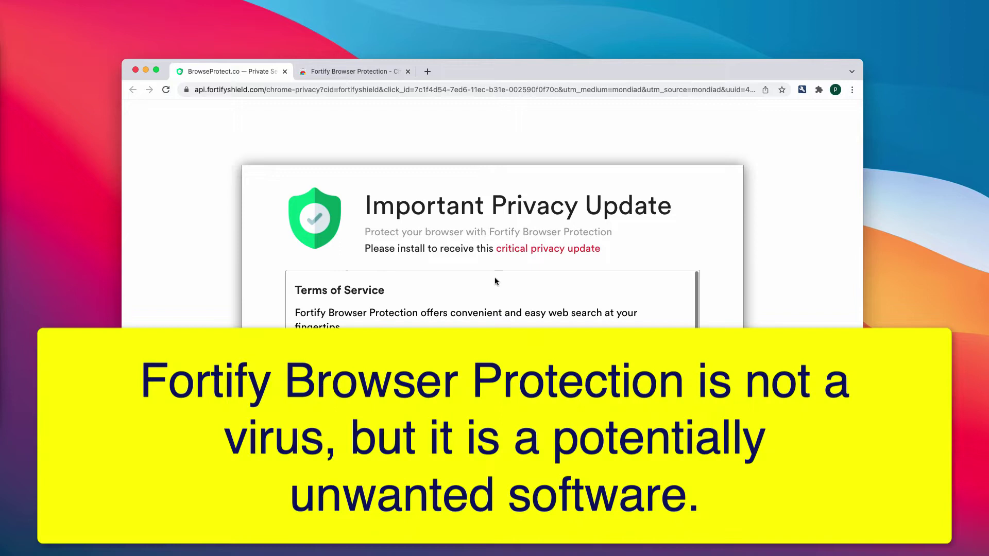
left_click_drag(470, 69, 477, 69)
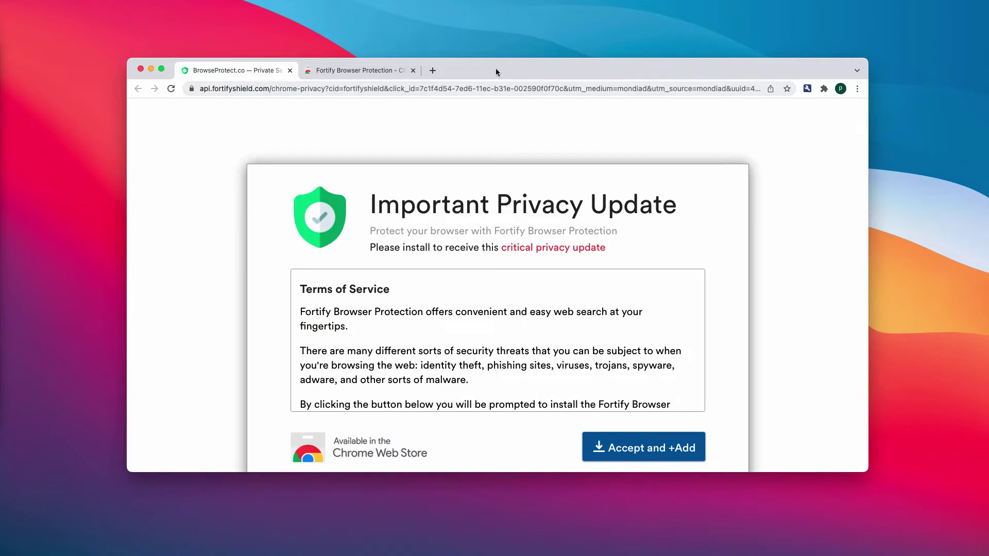
left_click_drag(496, 69, 495, 71)
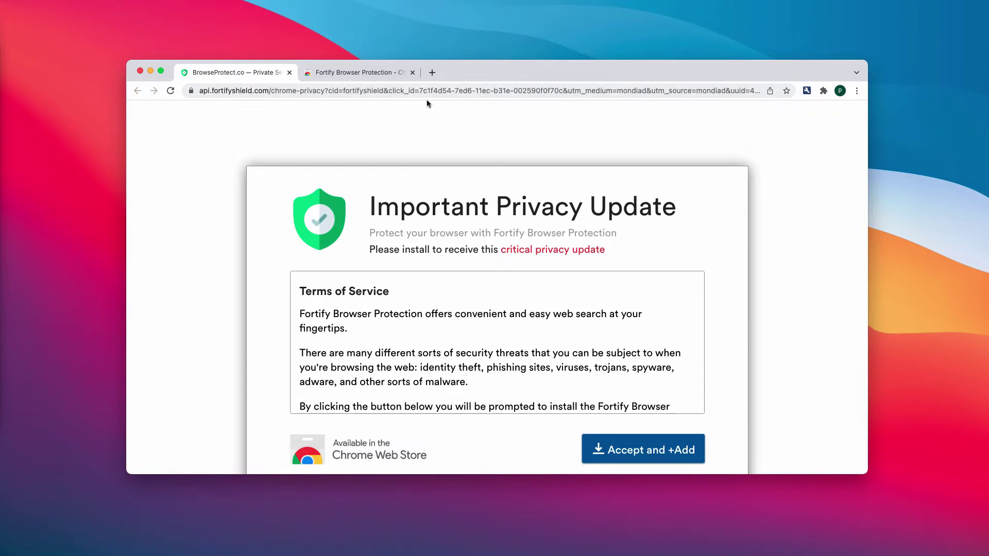
left_click(370, 76)
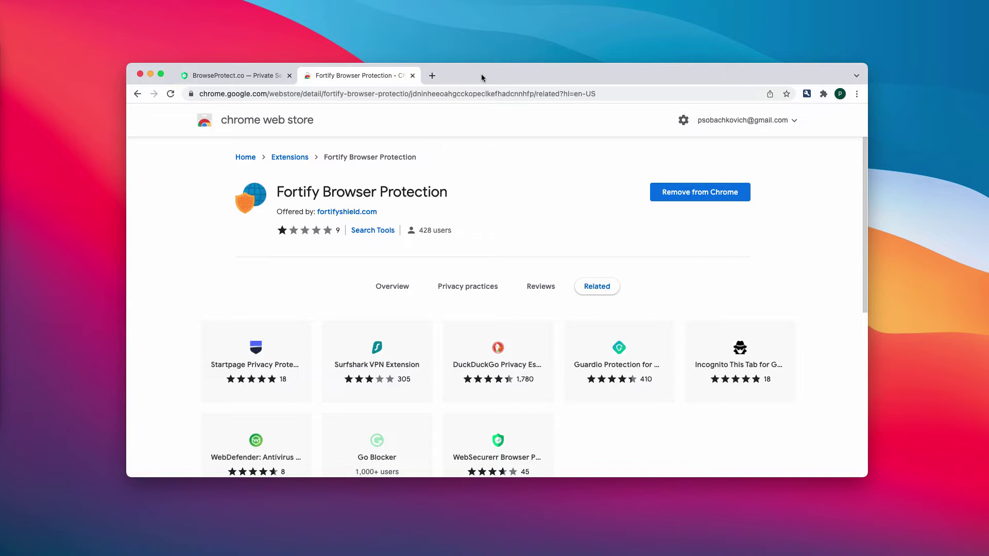
Search Google for 'car' in a new tab, then return to the store page
left_click(432, 76)
type("c")
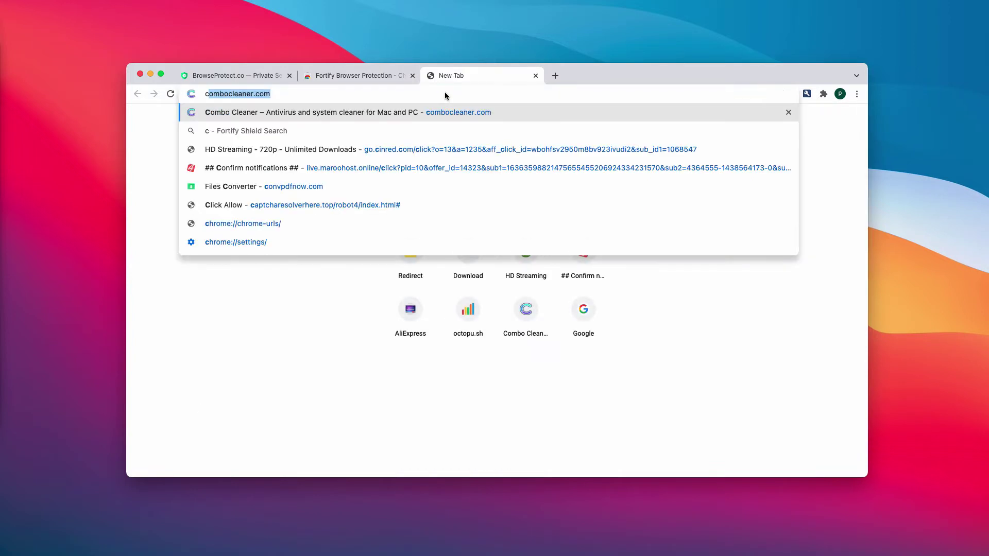
type("ar")
key("Return")
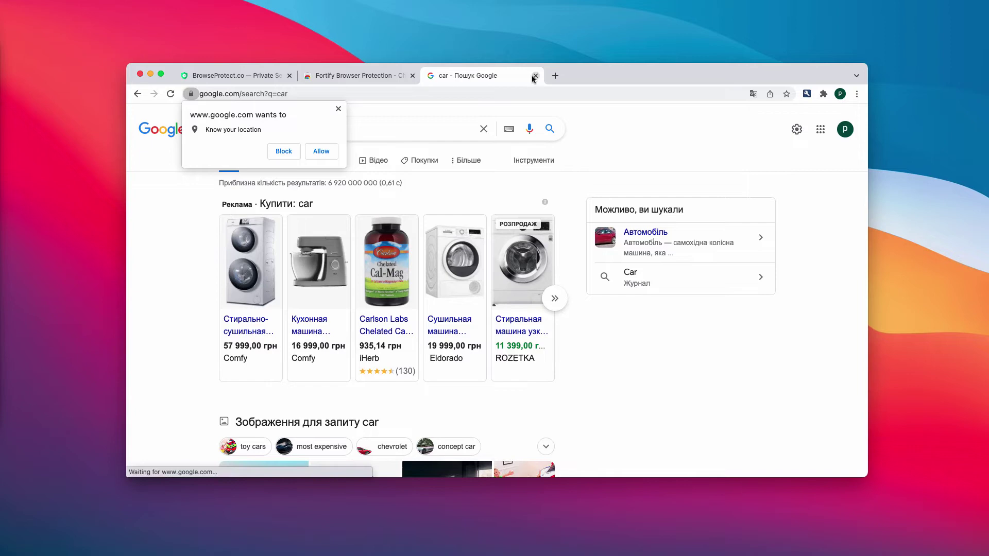
left_click(362, 75)
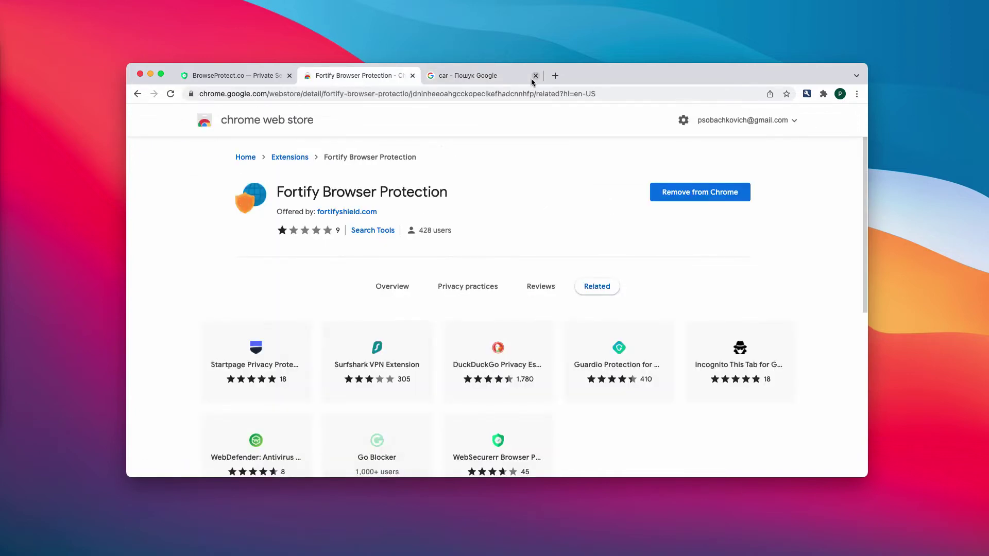
Search Google for 'ihpve' in another new tab, then return to the store page
left_click(555, 76)
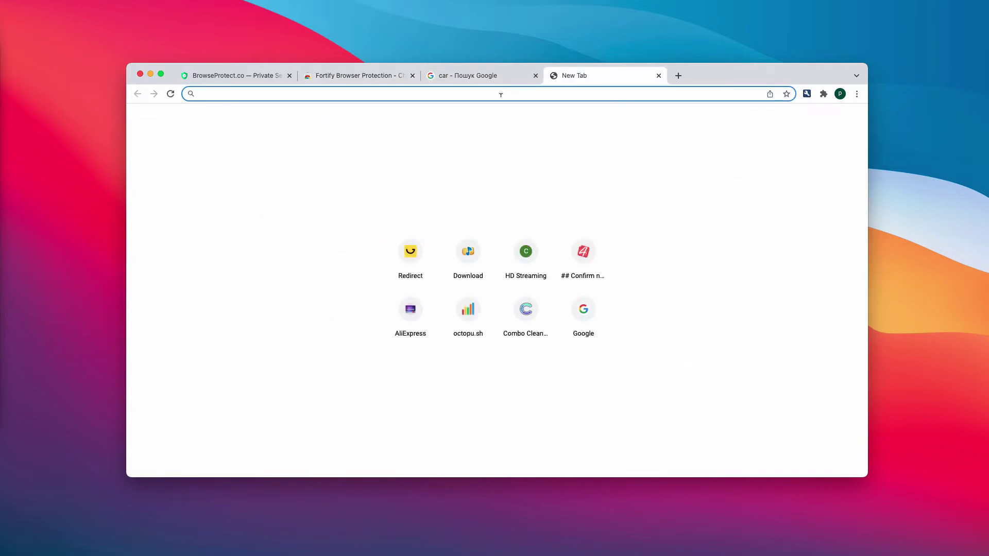
type("ih")
key("BackSpace")
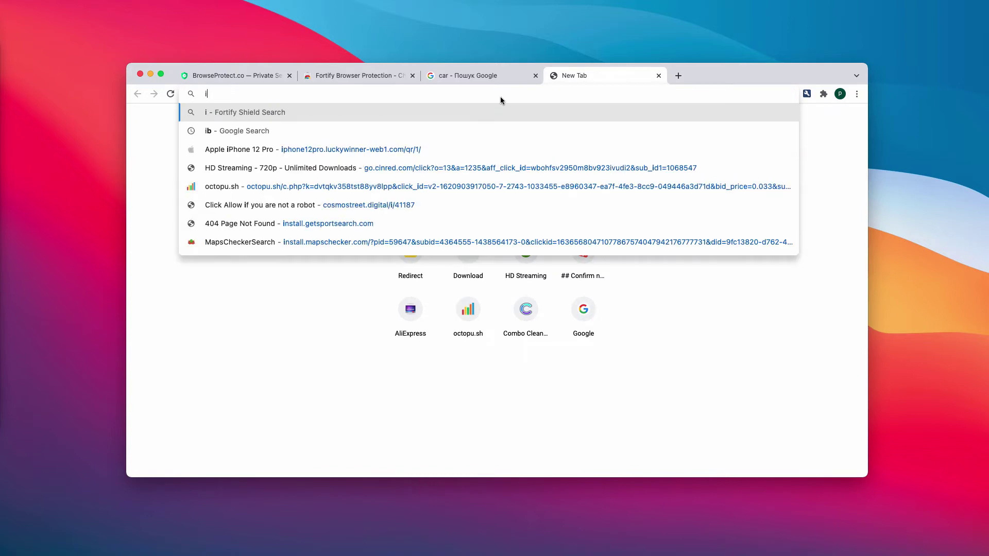
type("hpve")
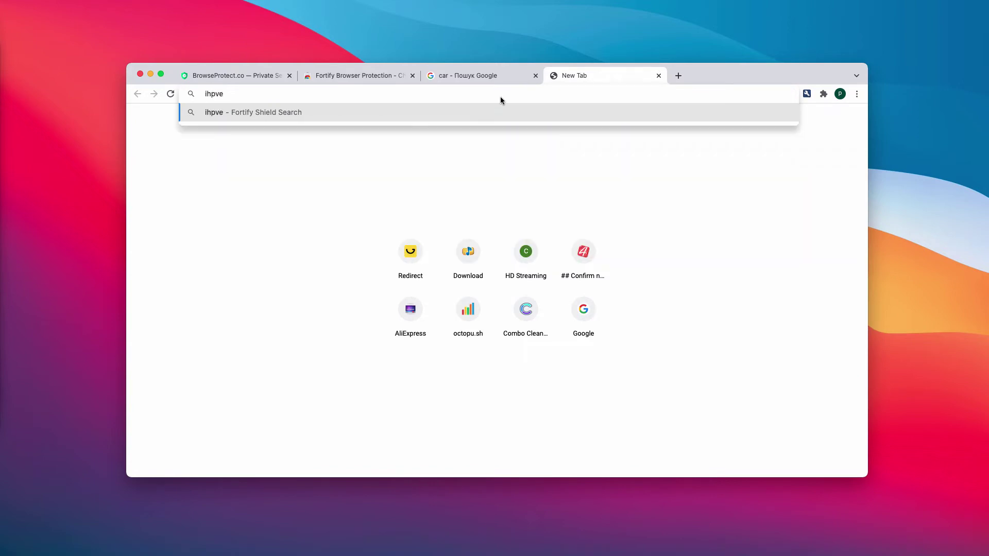
key("Return")
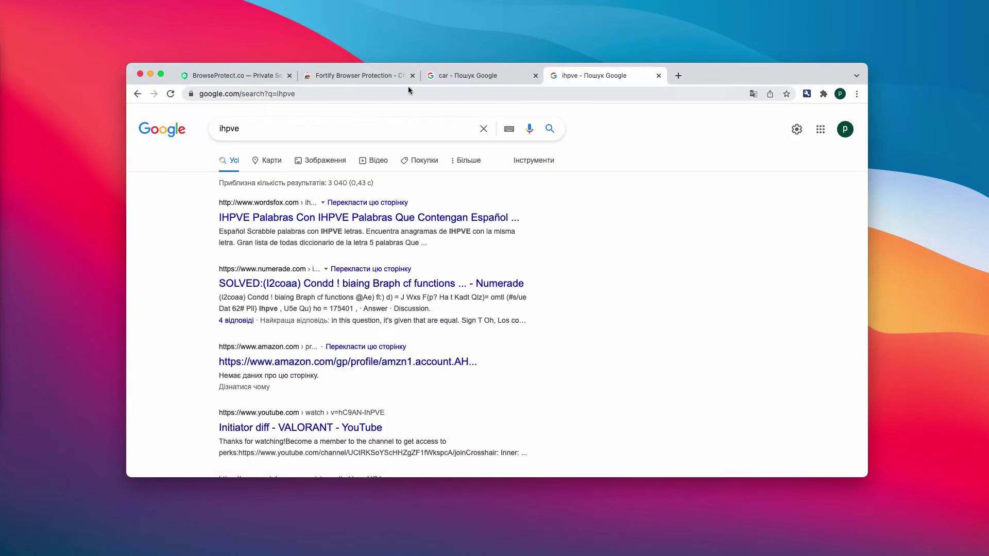
left_click(365, 78)
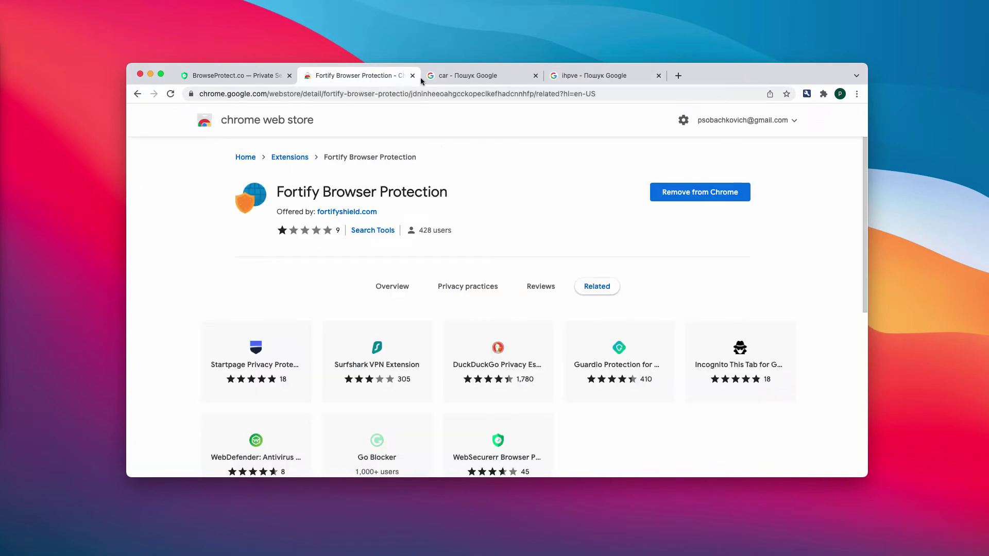
Close the 'ihpve' and 'car' search result tabs
left_click(270, 76)
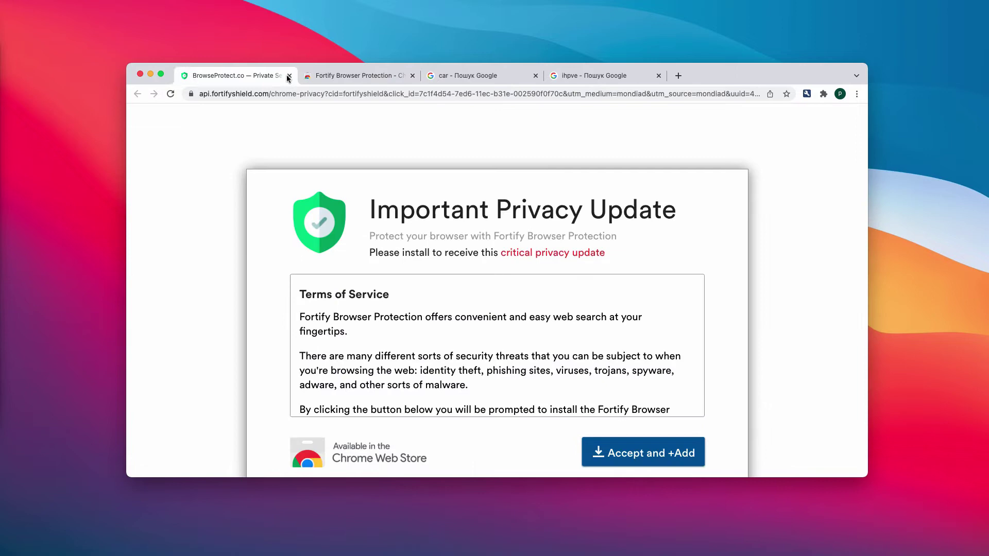
left_click(625, 77)
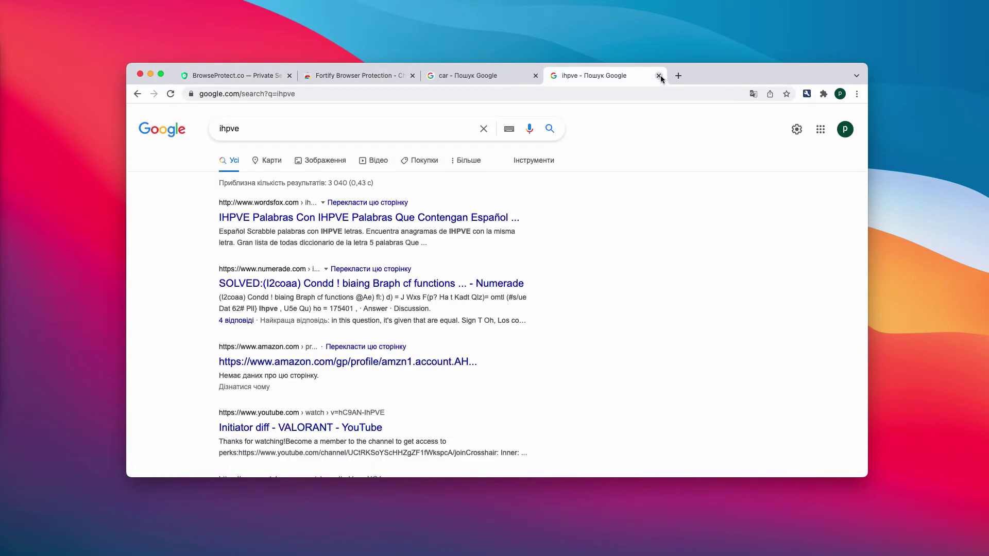
left_click(659, 76)
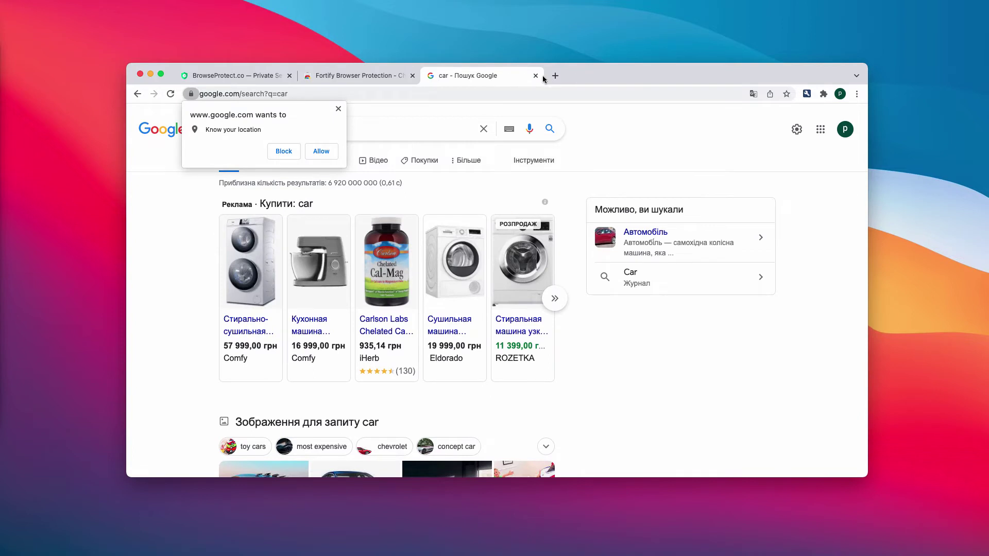
left_click(536, 75)
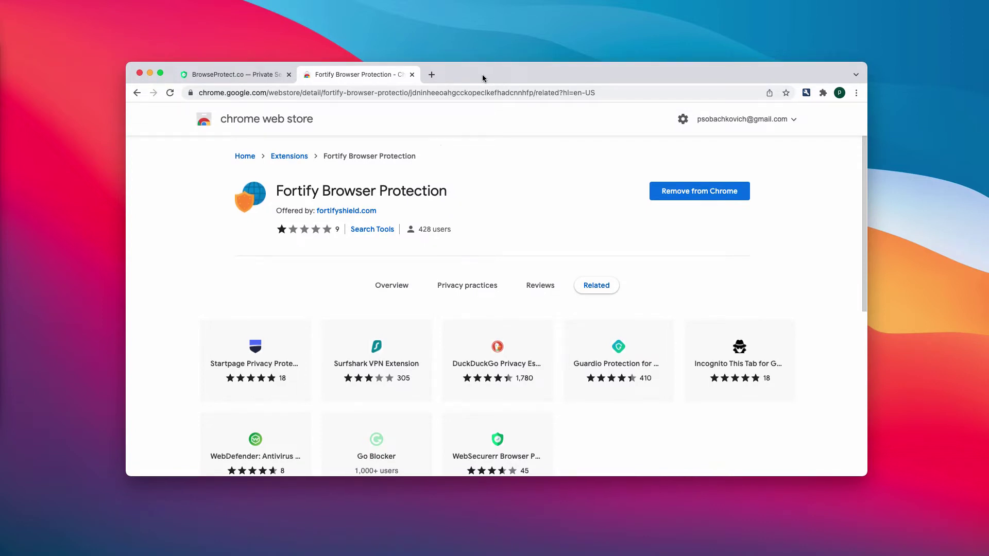
Resize the browser window and open Chrome's Extensions page from the main menu
double_click(497, 75)
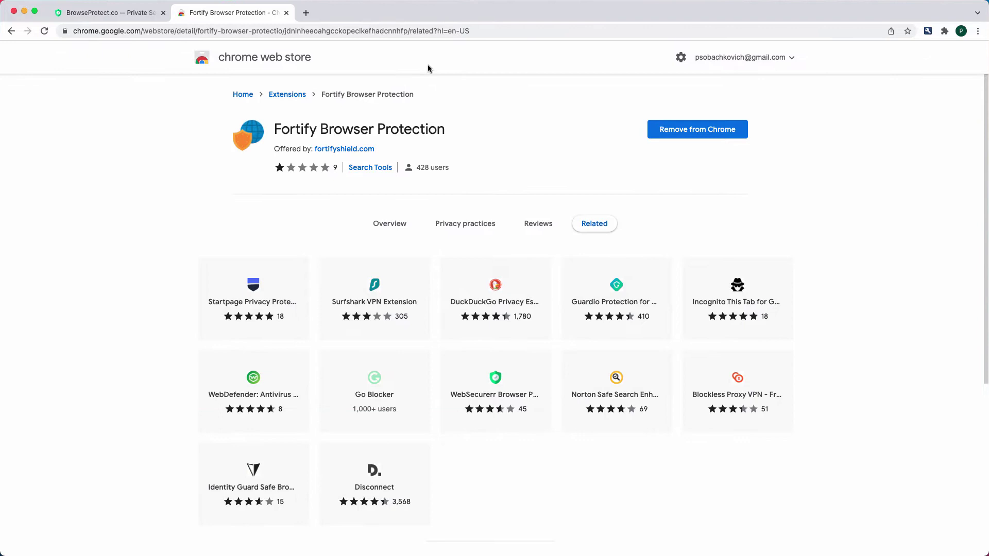
double_click(668, 16)
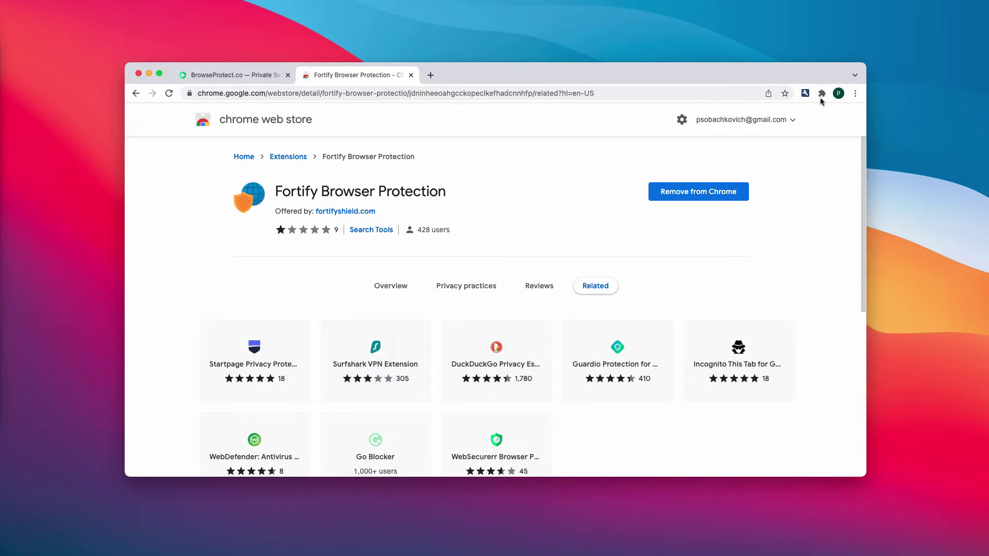
left_click(855, 93)
mouse_move(767, 265)
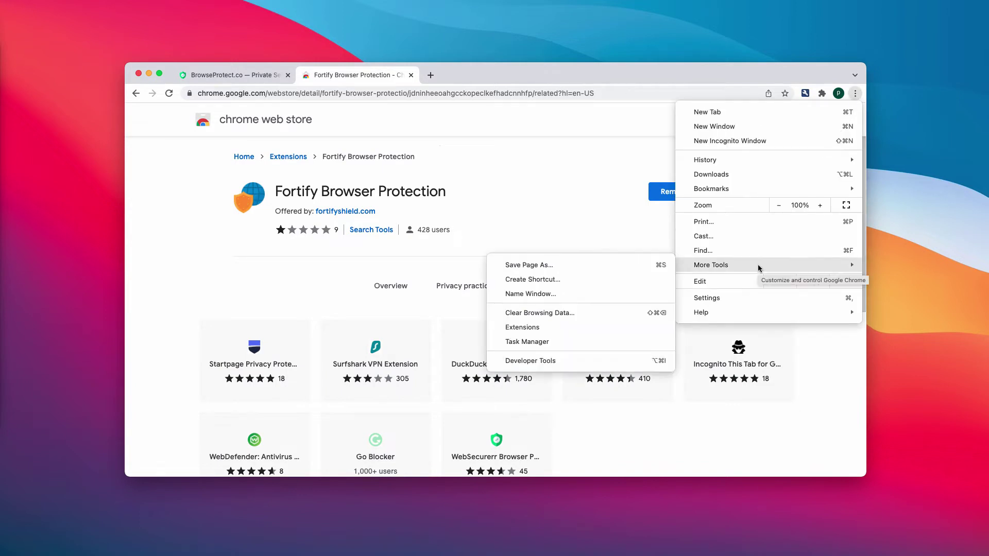
left_click(585, 328)
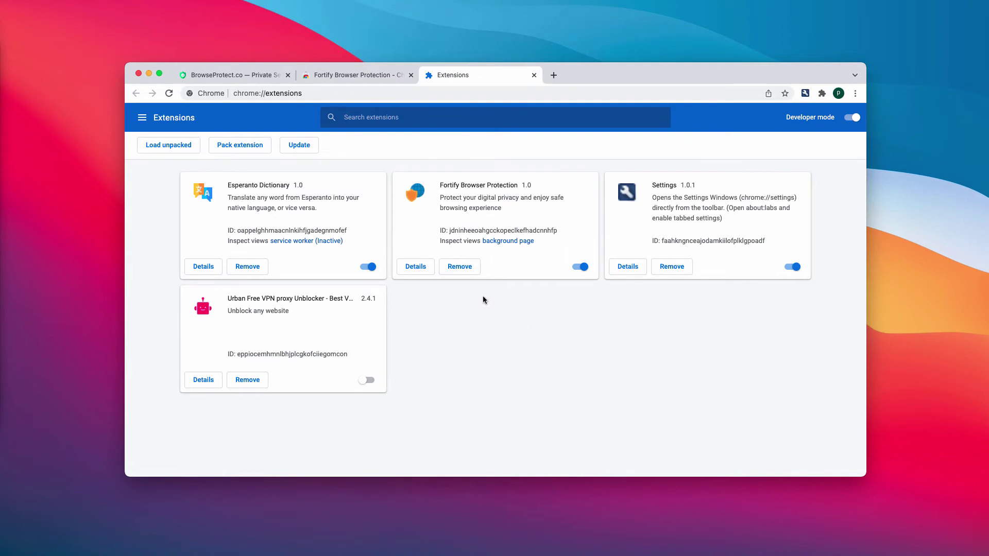
Turn off Fortify Browser Protection and confirm its removal
left_click(580, 267)
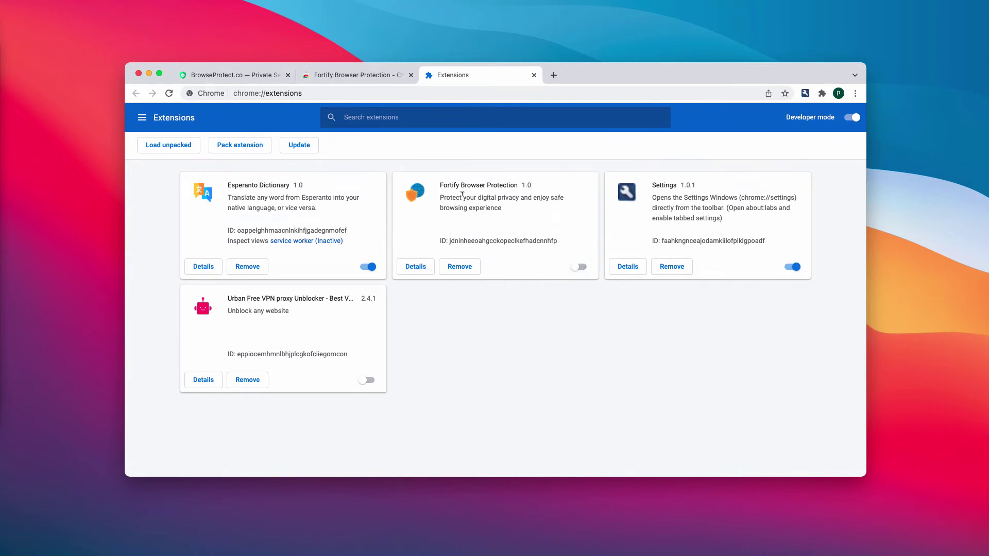
left_click_drag(440, 185, 518, 186)
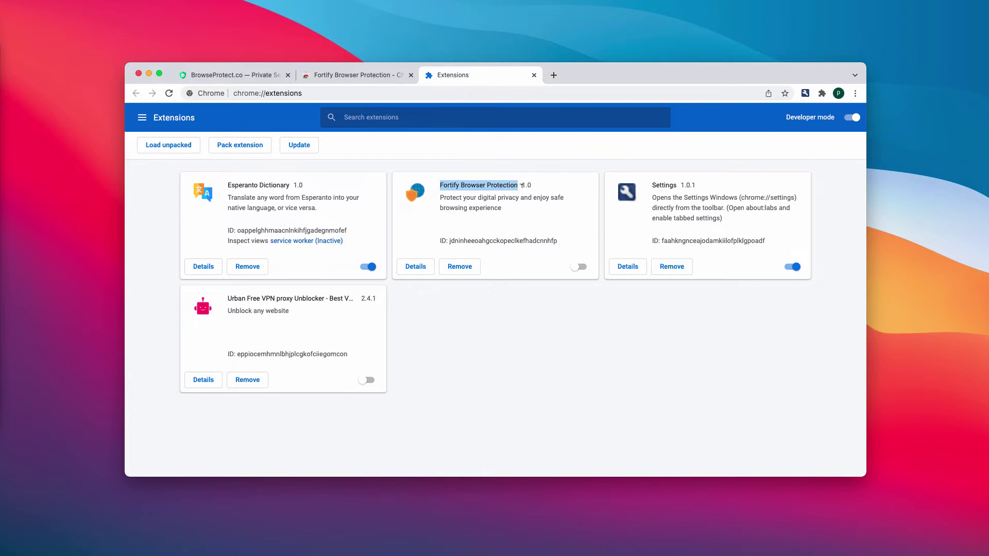
left_click(525, 315)
left_click(466, 270)
left_click(582, 295)
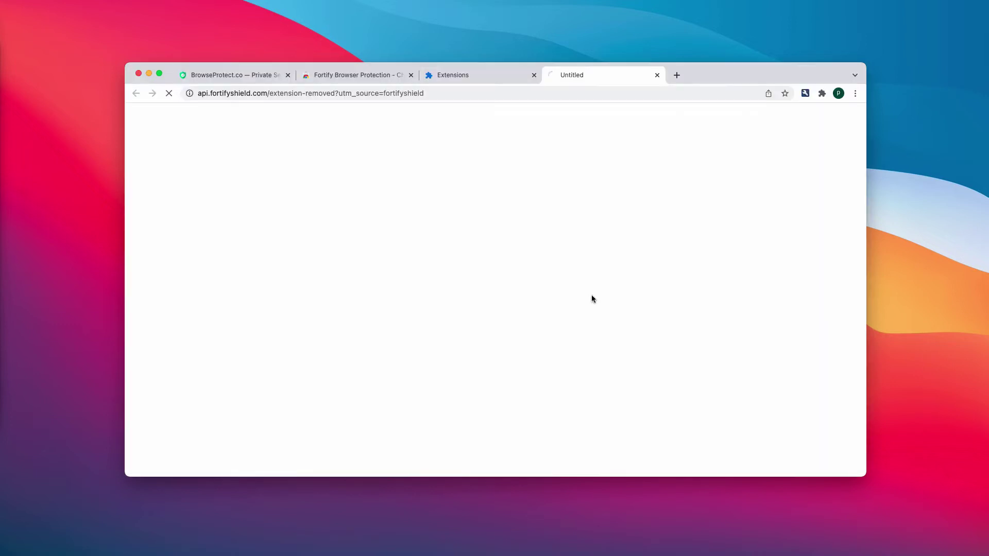
Close the leftover Google tab, then disable and remove the Settings extension
left_click(657, 75)
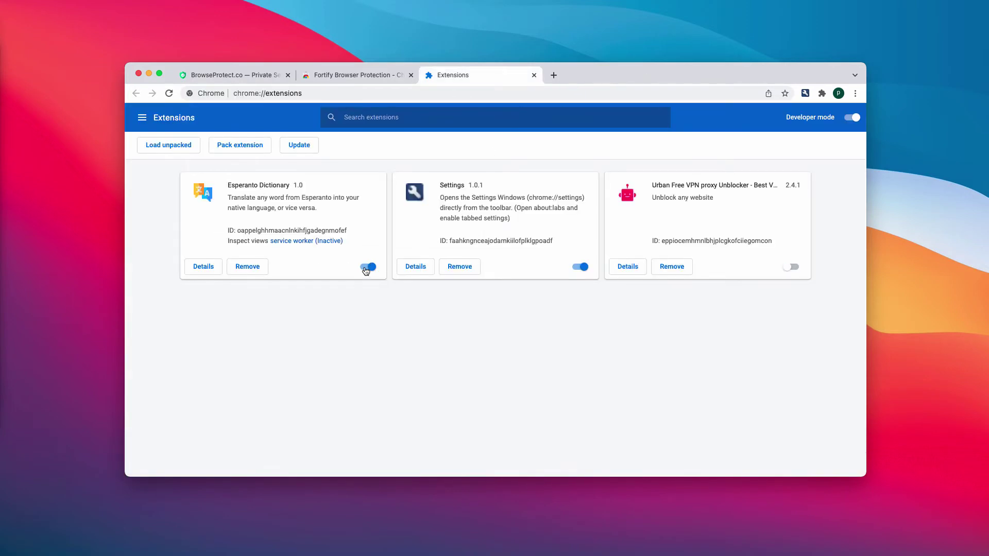
left_click(575, 268)
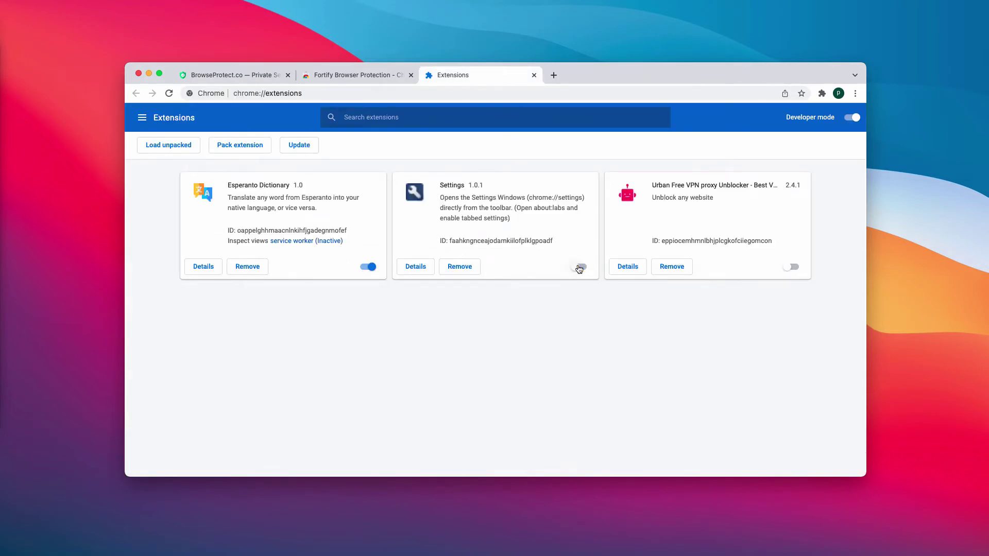
left_click(461, 266)
left_click(589, 296)
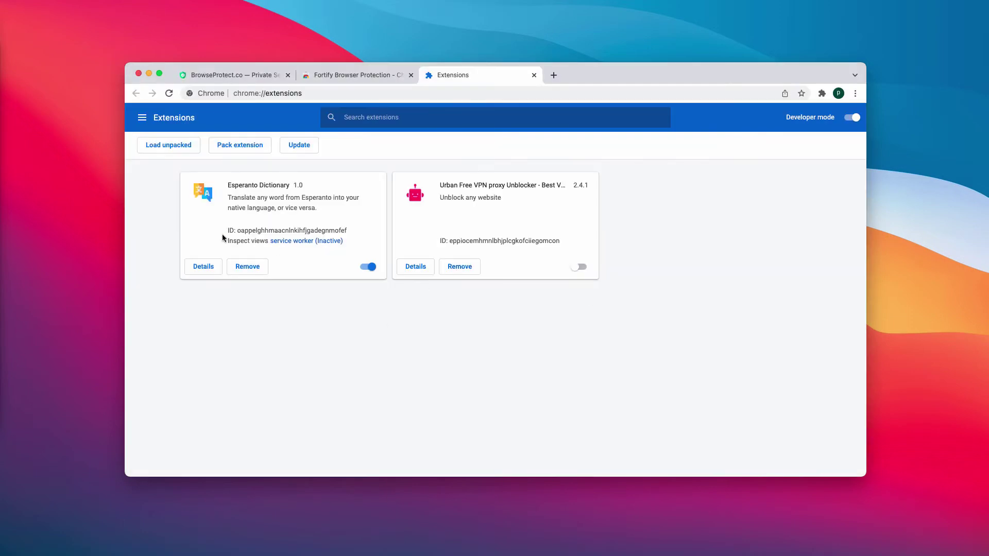
Disable and remove Esperanto Dictionary, then close its farewell page
left_click(367, 267)
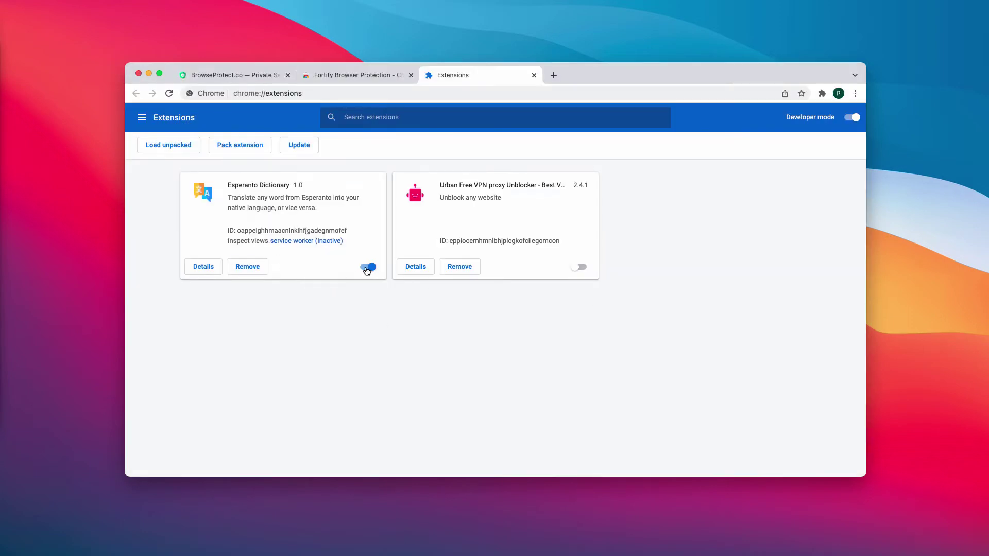
left_click(254, 271)
left_click(593, 297)
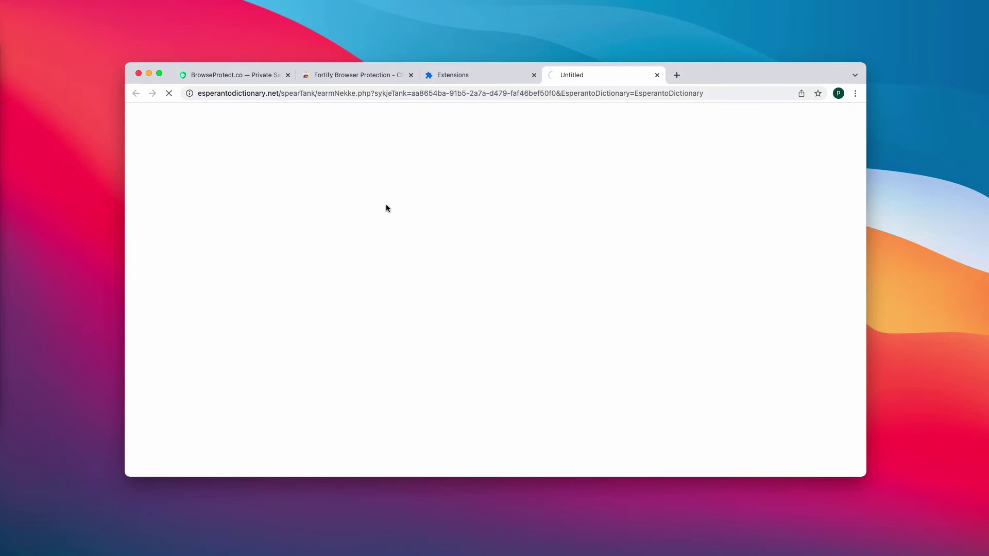
left_click(657, 74)
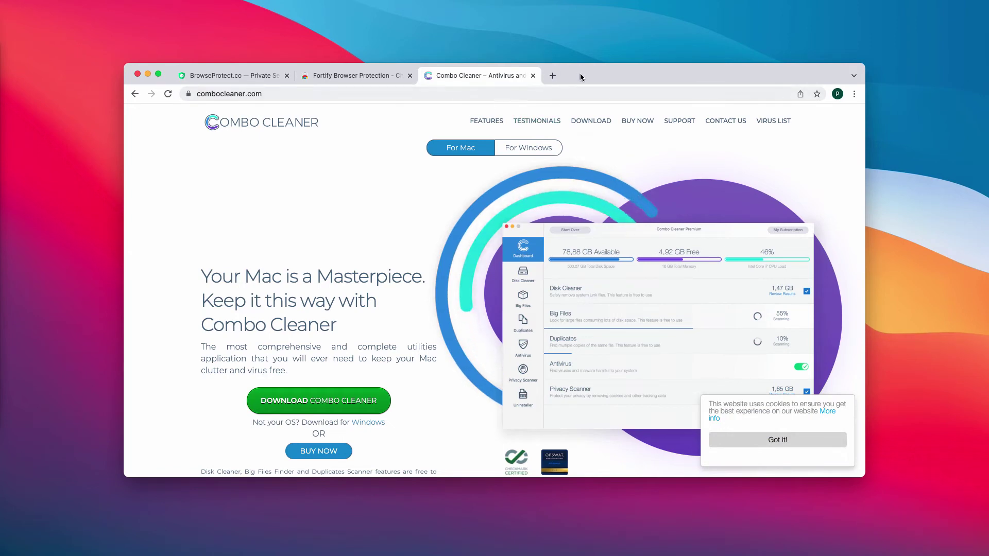
Shift the browser window lower and focus the combocleaner.com page
left_click_drag(579, 73, 567, 85)
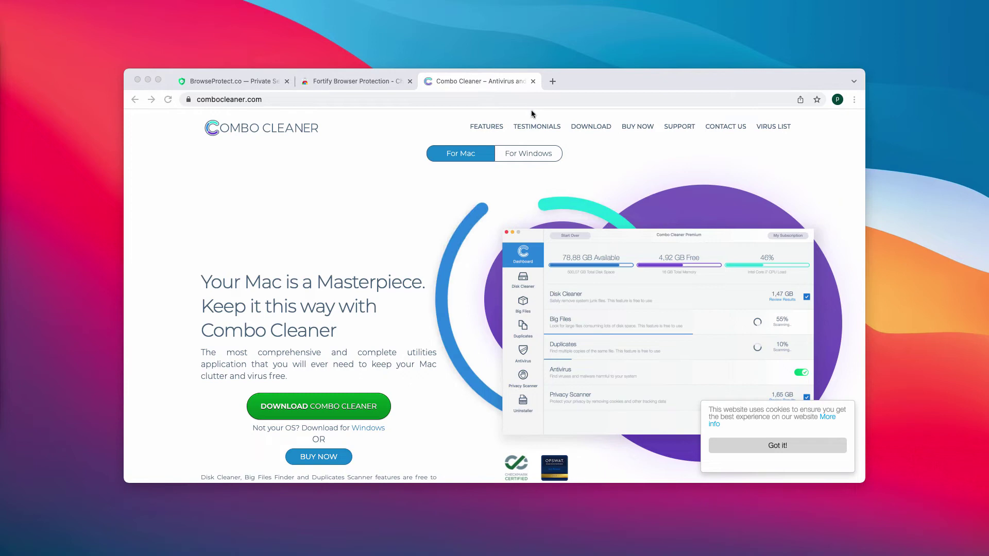
left_click(311, 99)
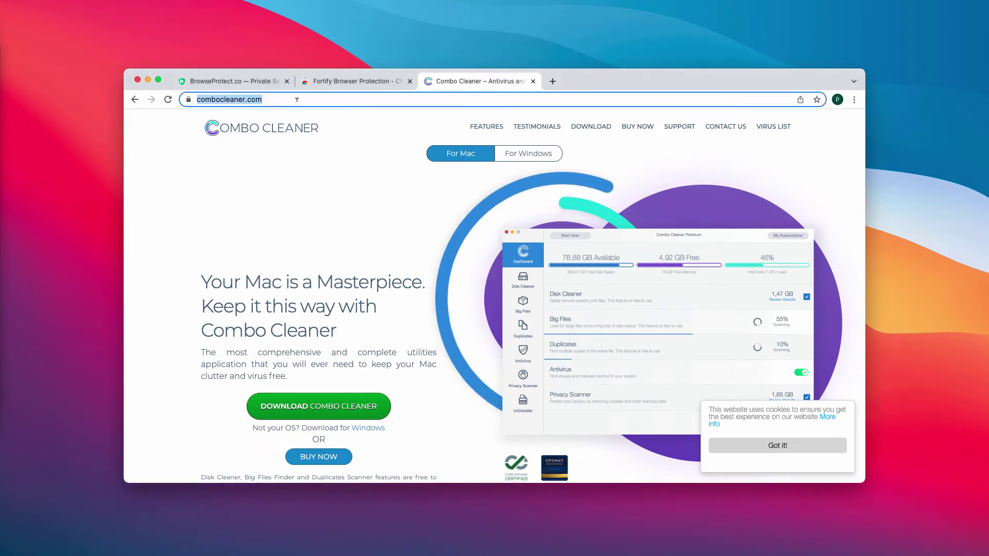
double_click(311, 99)
left_click(311, 99)
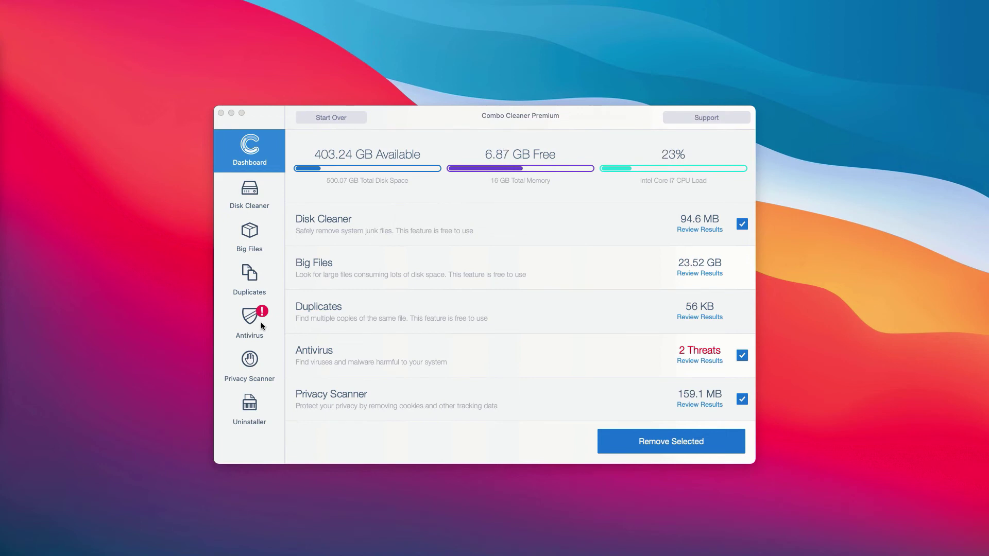
Bring Combo Cleaner to the front and open the Antivirus scan results
left_click(327, 353)
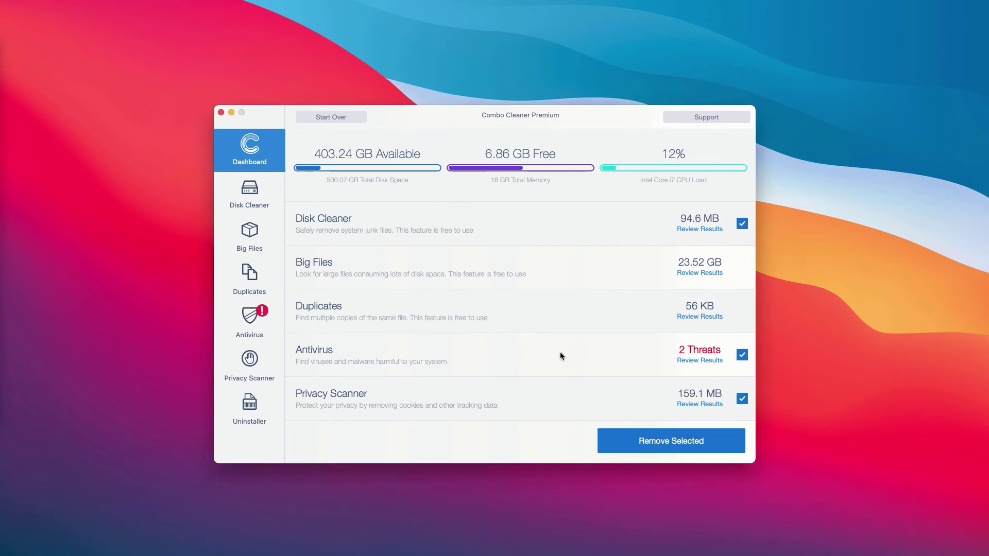
left_click(703, 362)
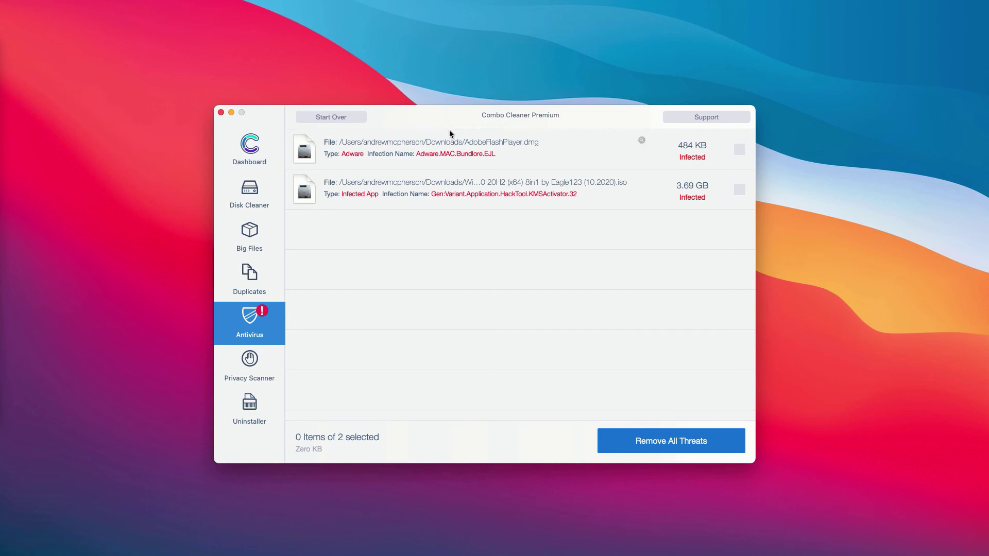
Mark and then unmark AdobeFlashPlayer.dmg in the Antivirus threat list
left_click_drag(454, 122, 453, 122)
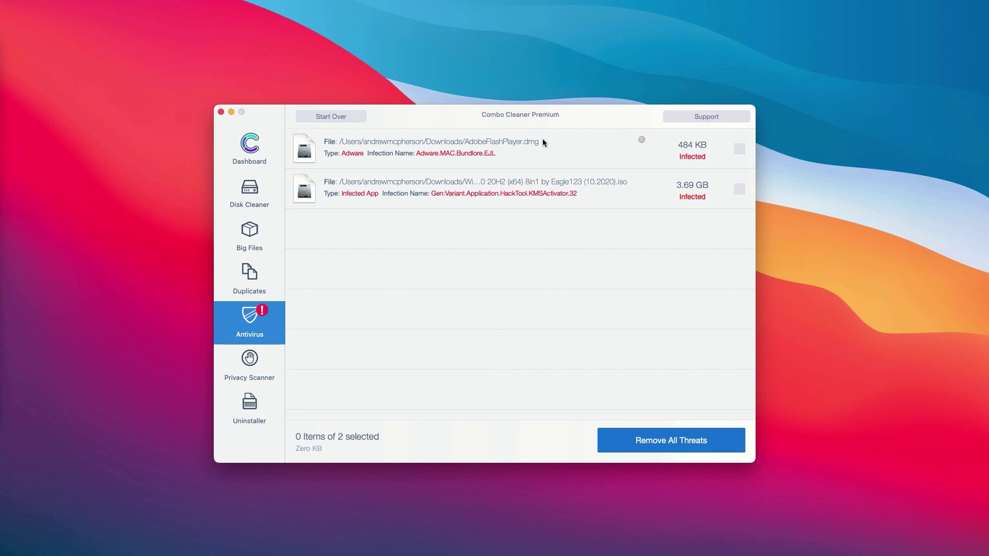
left_click(504, 153)
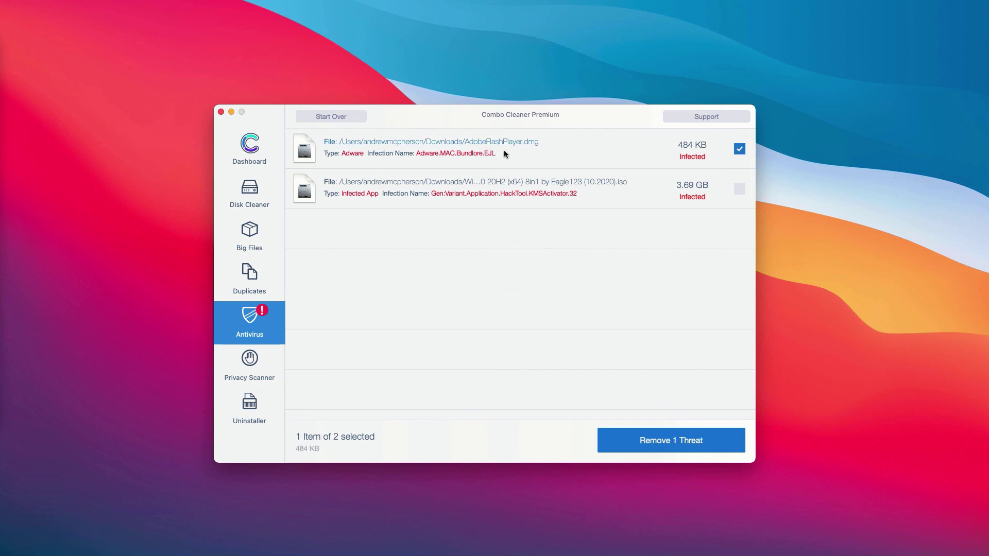
left_click(685, 149)
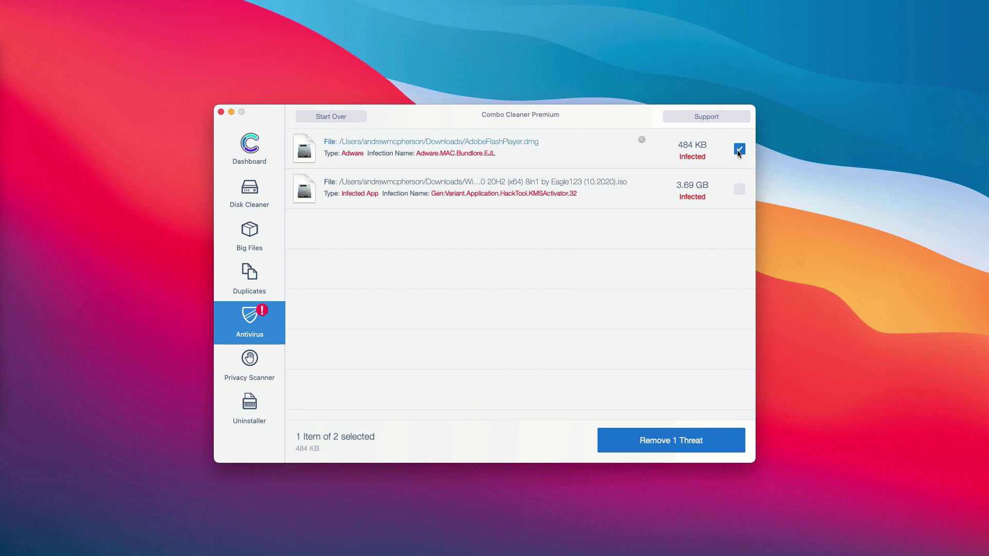
Reveal AdobeFlashPlayer.dmg in Finder, move it to the Trash, and close Downloads
left_click(642, 140)
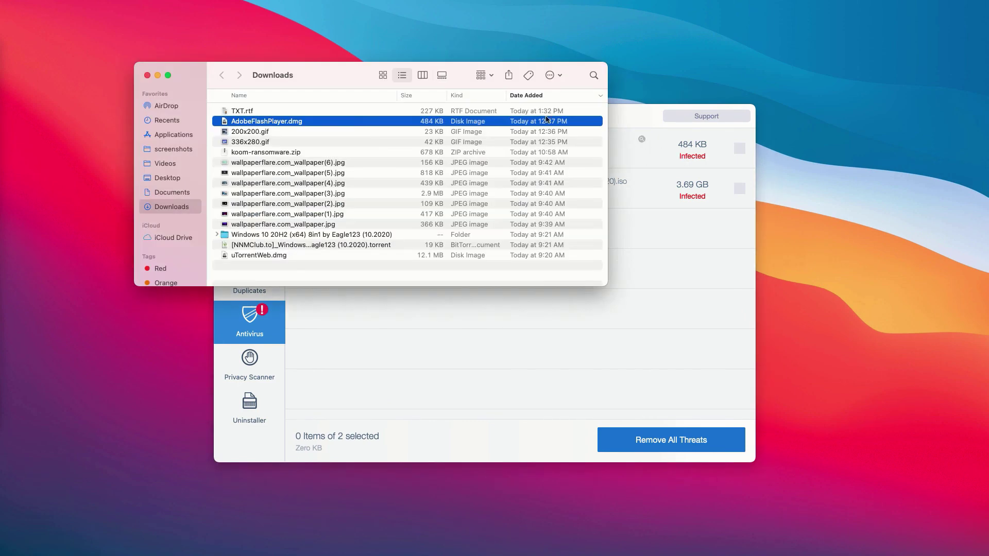
left_click_drag(298, 79, 387, 147)
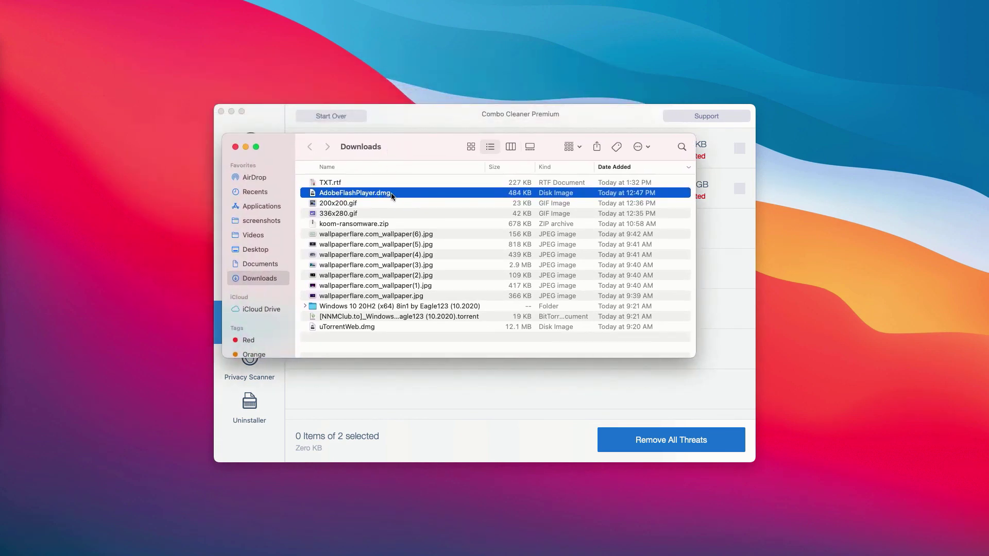
right_click(400, 195)
left_click(428, 227)
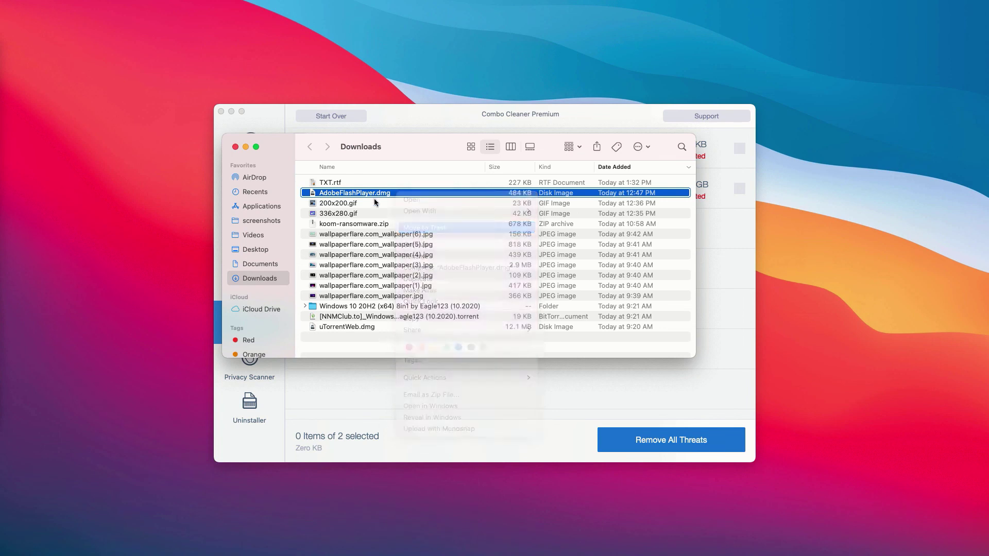
left_click(235, 147)
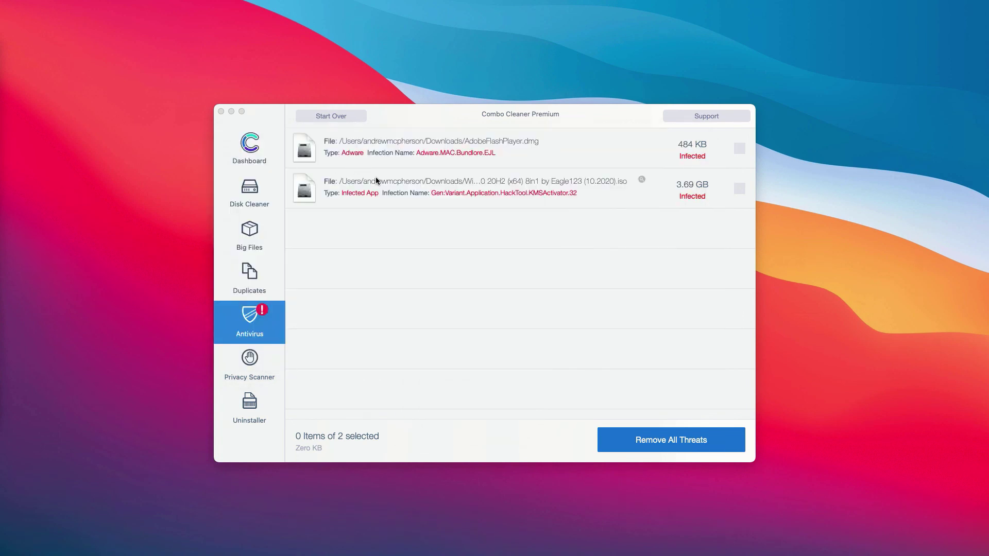